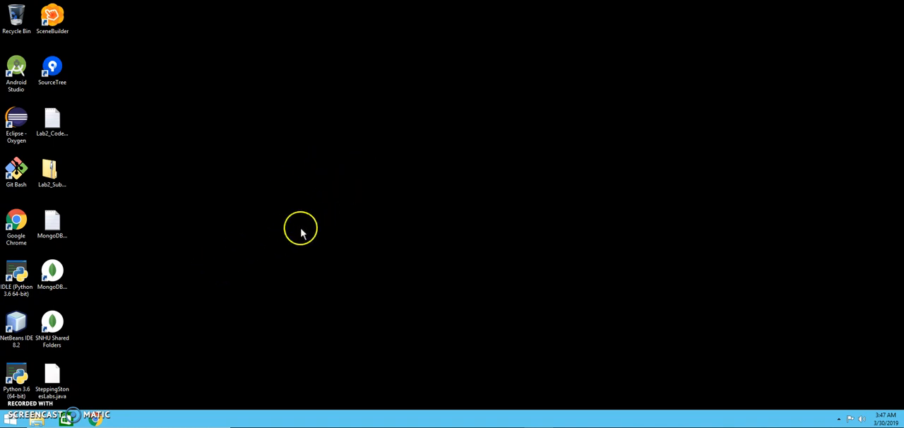
Step: Launch NetBeans IDE and start a new project of type Java Application from the Java category
double_click(17, 327)
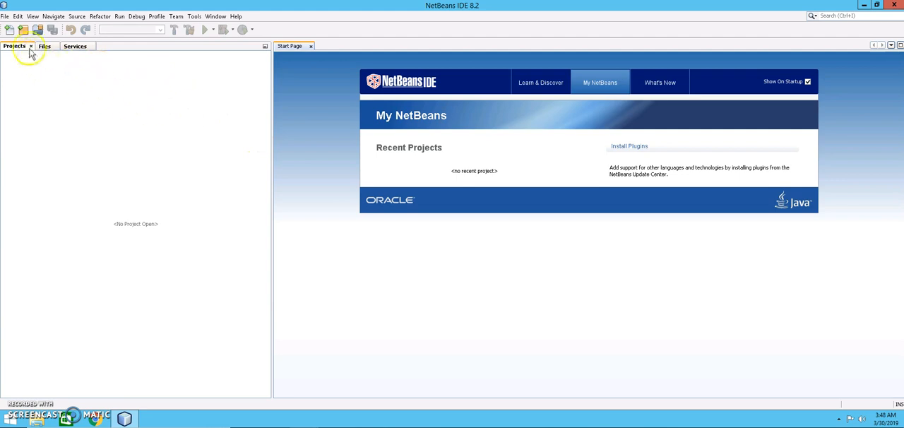
left_click(5, 16)
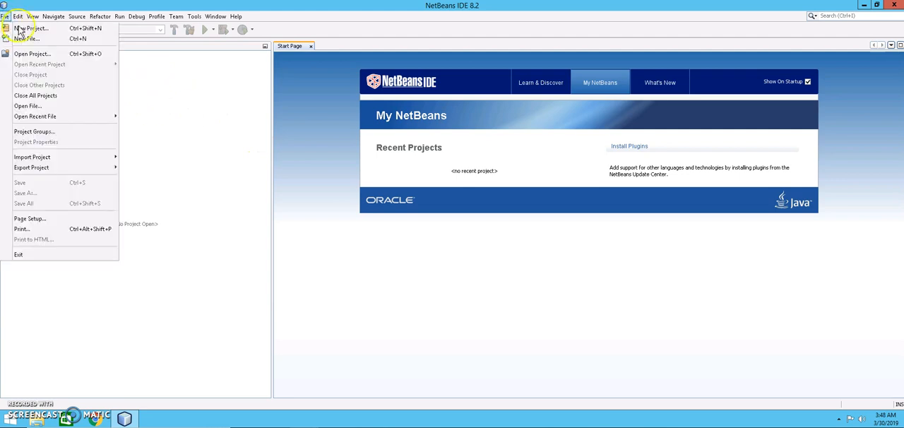
left_click(21, 28)
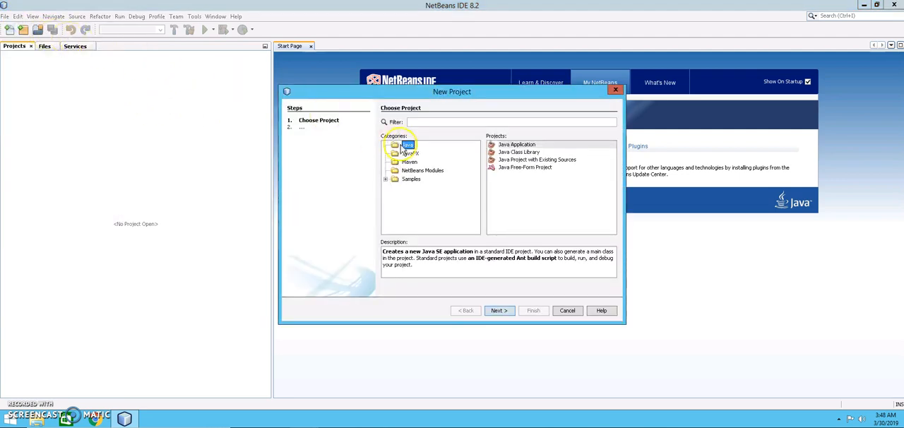
left_click(513, 145)
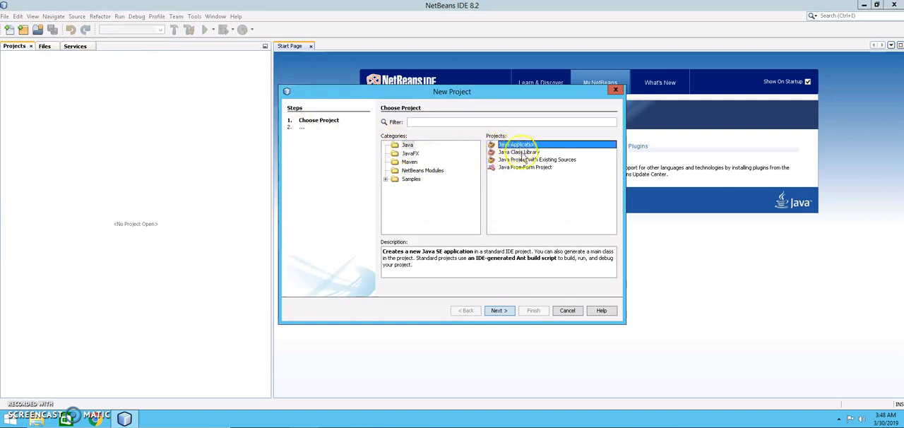
left_click(501, 311)
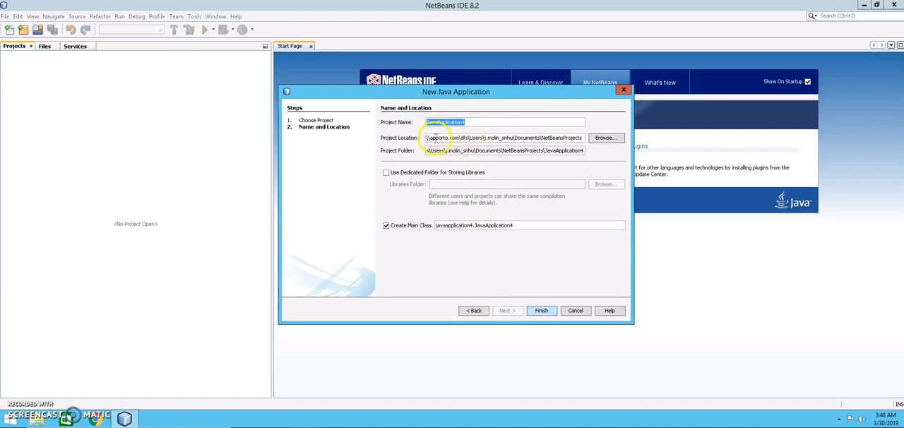
Step: Examine the project location path in the new project wizard, down to its NetBeansProjects folder
left_click(495, 137)
left_click_drag(551, 137, 597, 138)
left_click(563, 137)
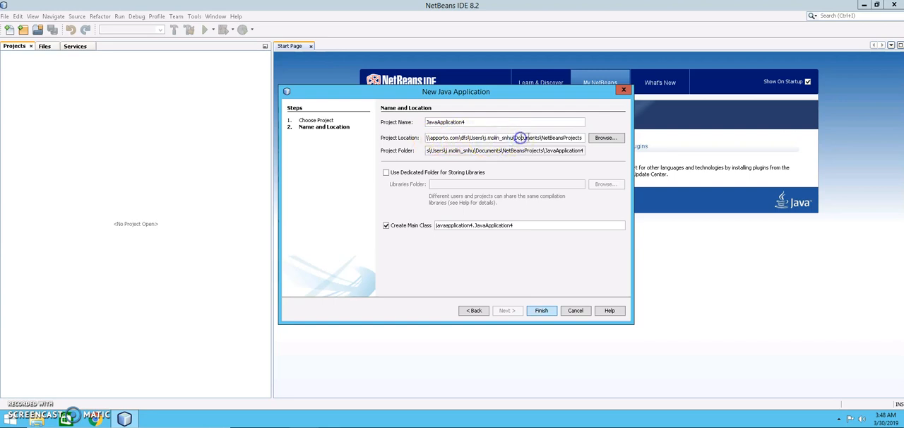
double_click(558, 137)
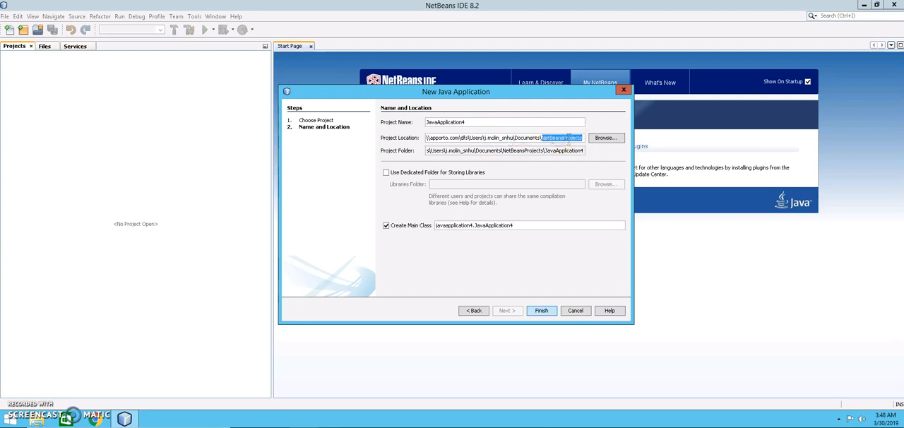
Step: Switch to File Explorer, view the NetBeansProjects folder inside Documents beside the project location path, and return to the wizard
left_click(35, 419)
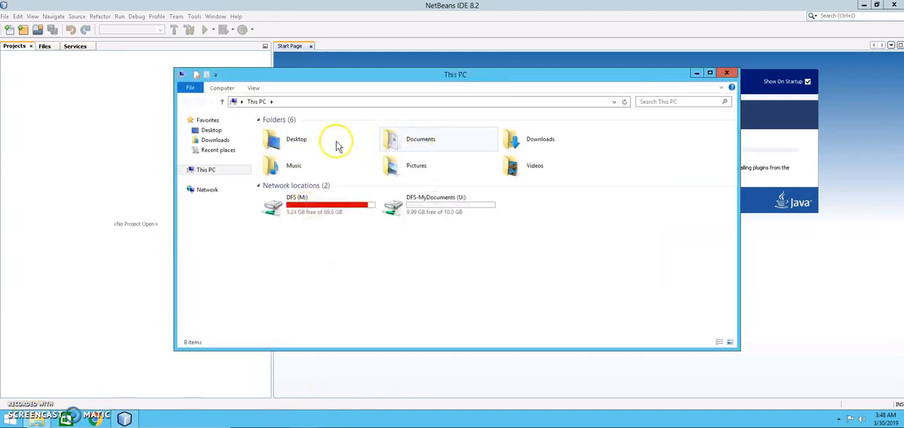
left_click(421, 144)
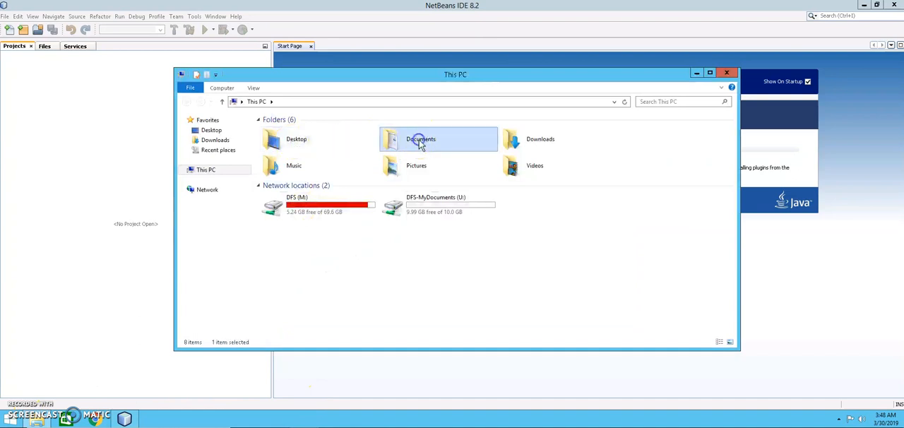
double_click(421, 145)
double_click(300, 133)
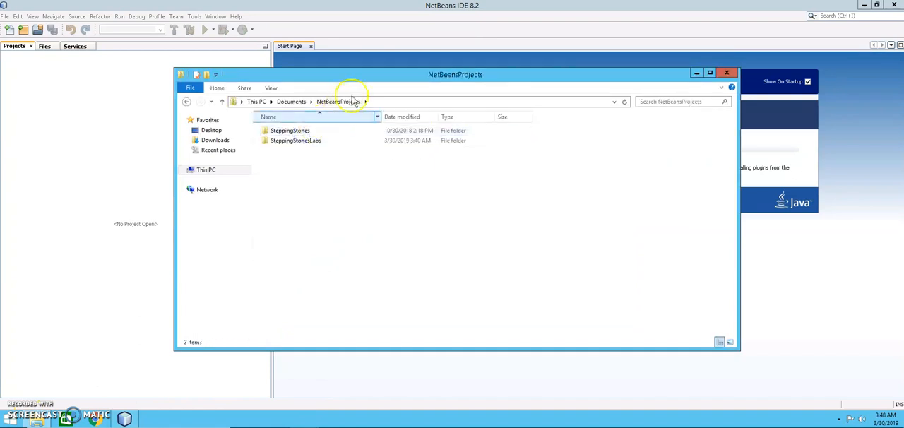
left_click_drag(390, 74, 481, 156)
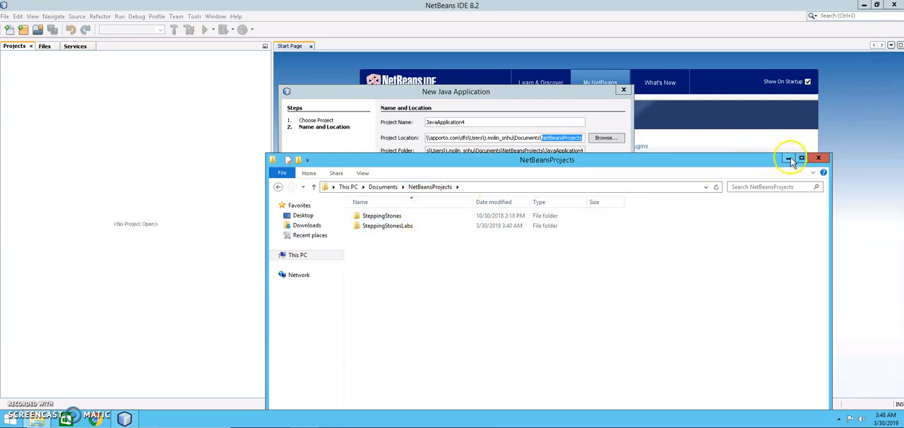
left_click(548, 149)
Step: Name the project Test and create it in the default location with its main class
left_click(497, 122)
double_click(496, 123)
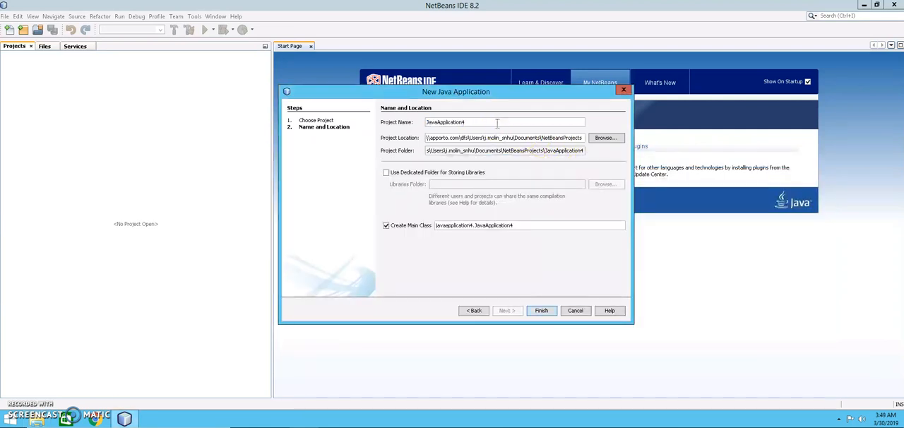
type("Test")
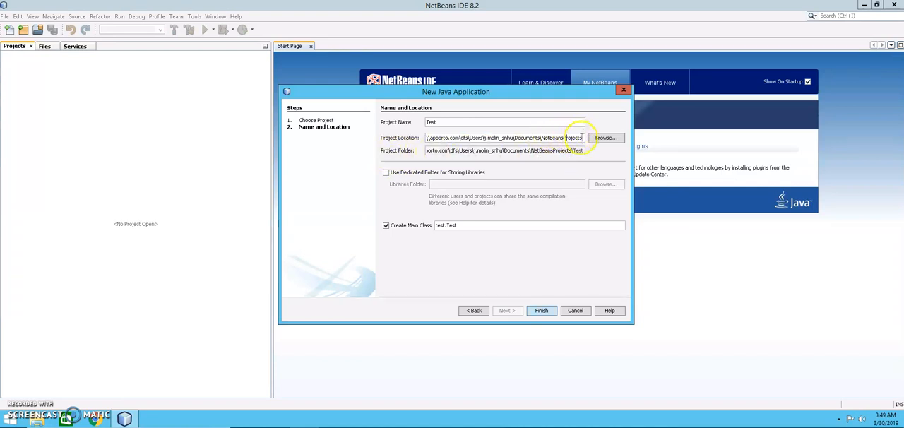
left_click(541, 310)
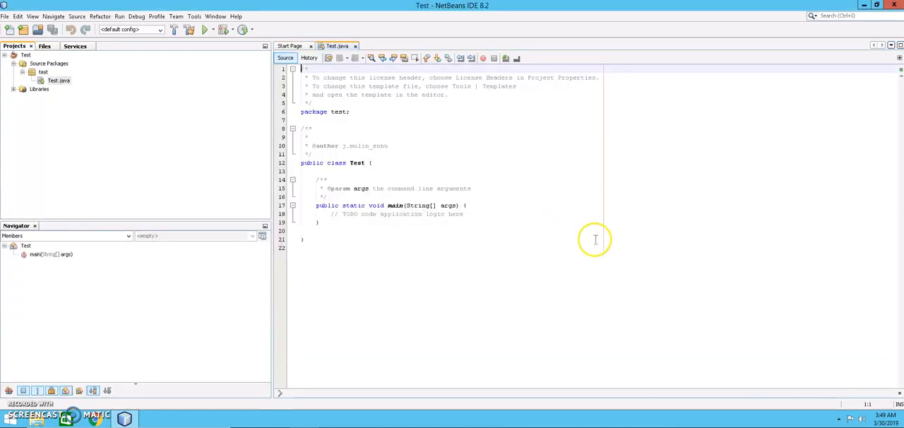
Step: Select Test.java in the project tree, then look in File Explorer for the new project's folder under Documents\NetBeansProjects
left_click(54, 82)
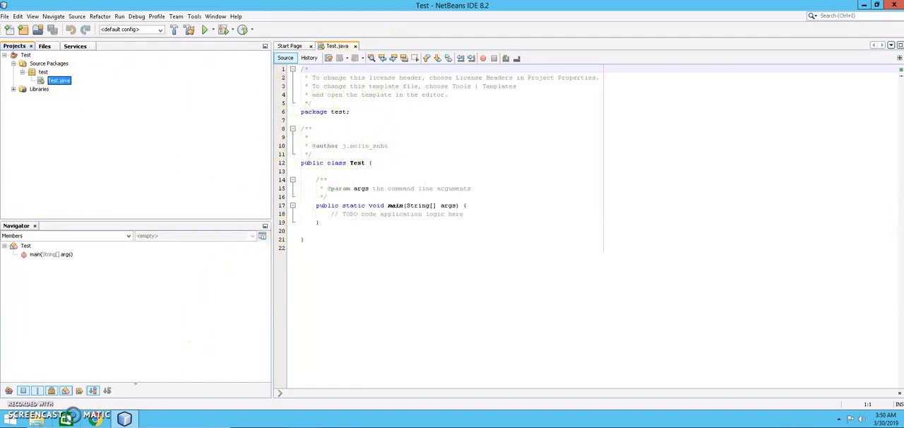
left_click(36, 421)
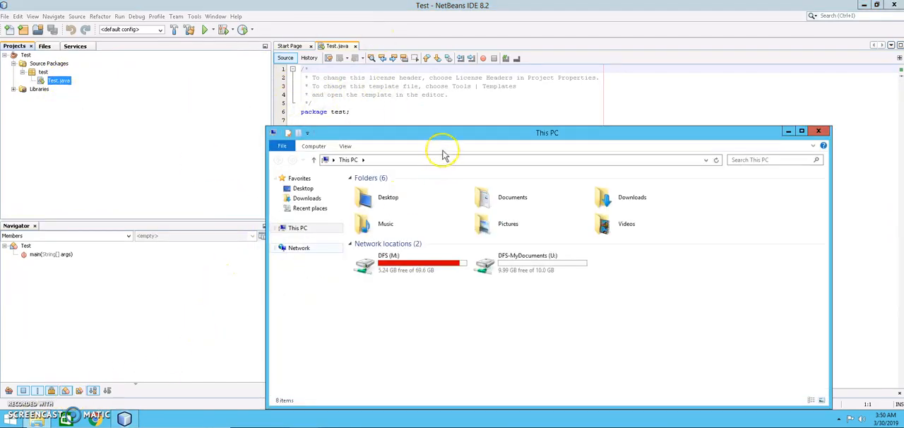
left_click_drag(447, 129, 444, 72)
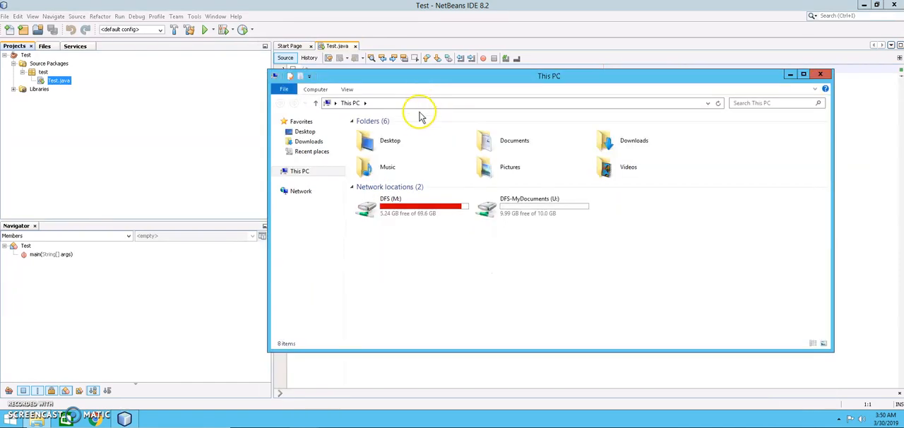
double_click(493, 143)
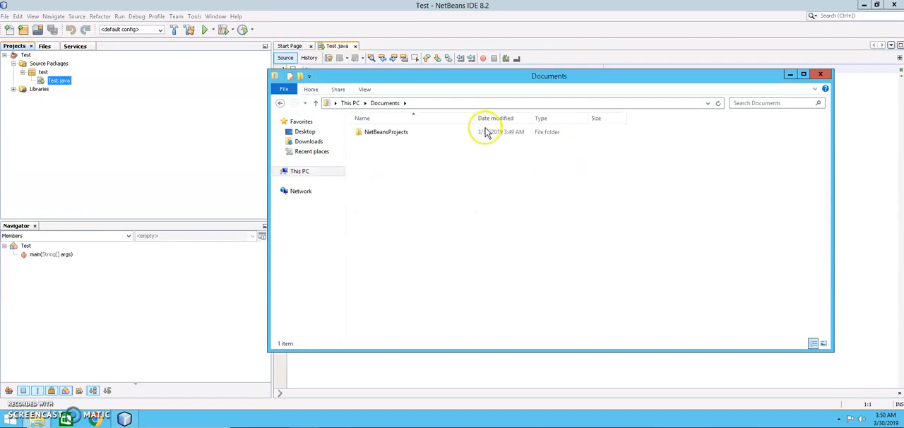
double_click(382, 134)
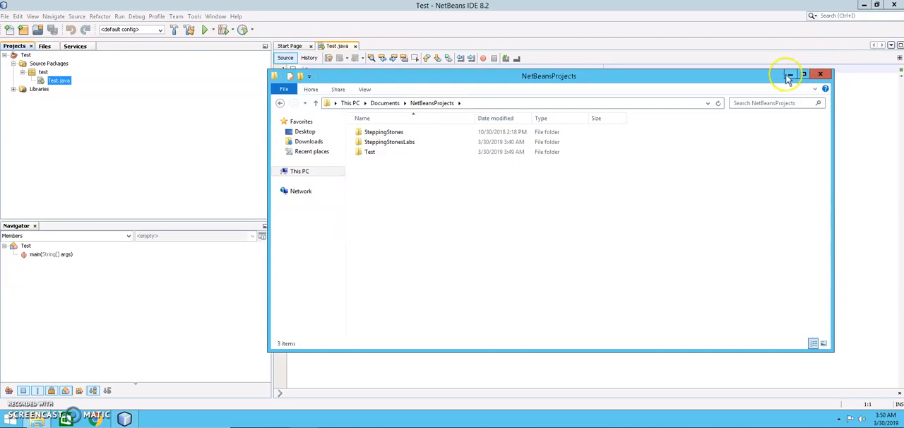
Step: Return to NetBeans and check the project folder path in the Test project's properties
left_click(60, 80)
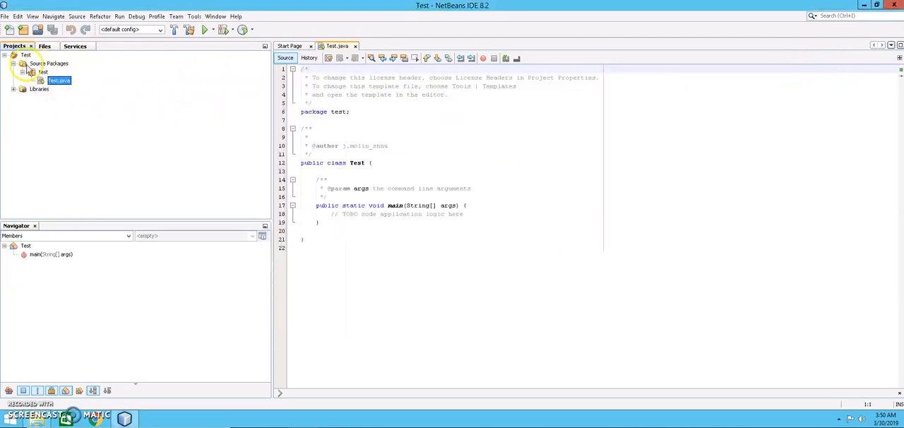
left_click(24, 55)
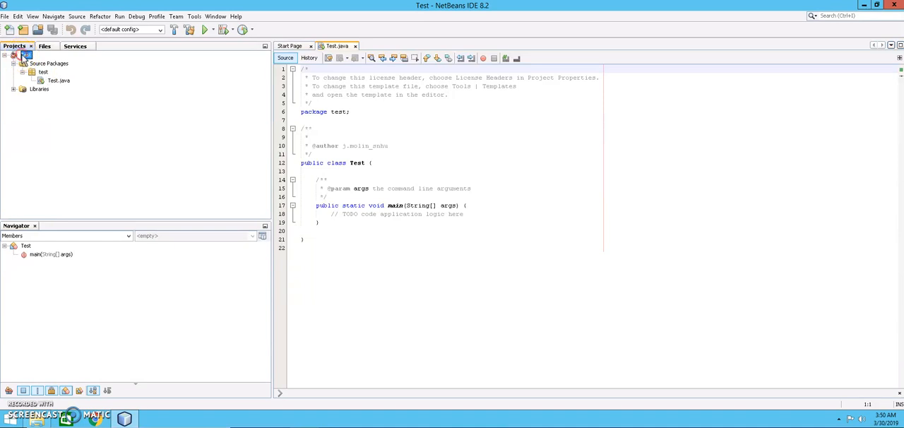
right_click(26, 55)
left_click(56, 307)
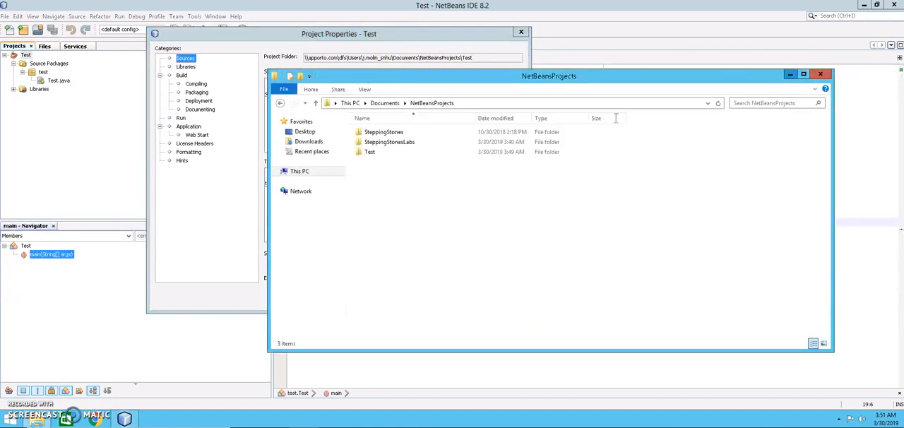
left_click(196, 236)
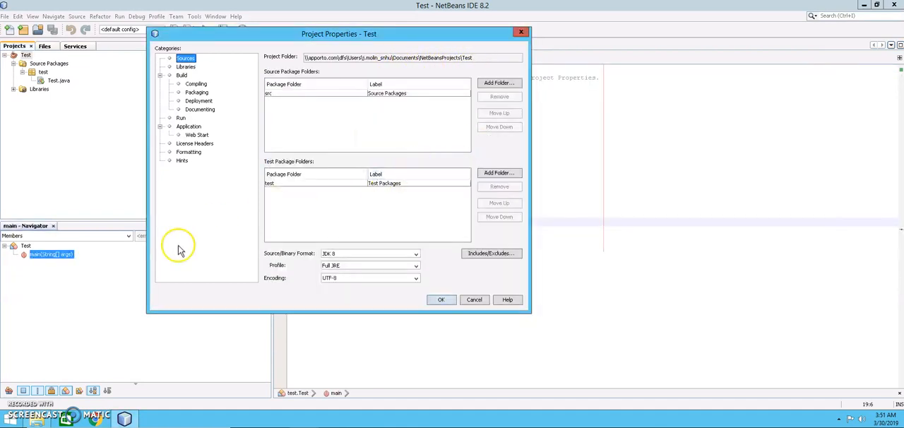
Step: Switch to File Explorer and open the folder Documents\NetBeansProjects\Test\src\test
left_click(36, 421)
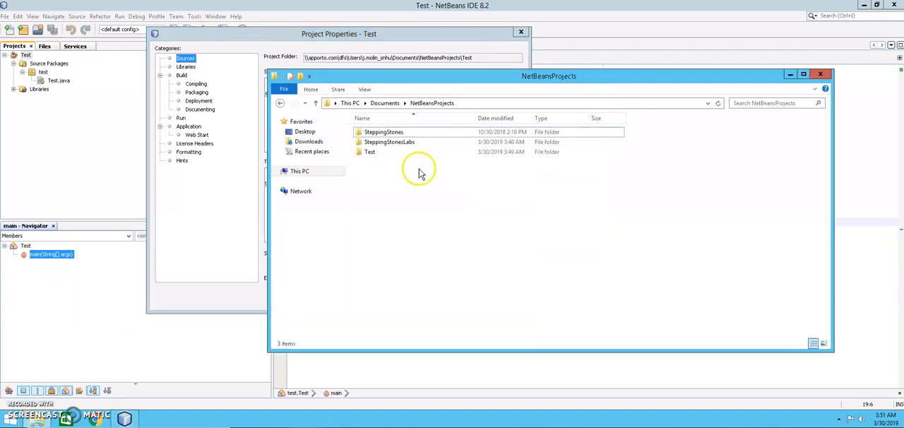
left_click(385, 104)
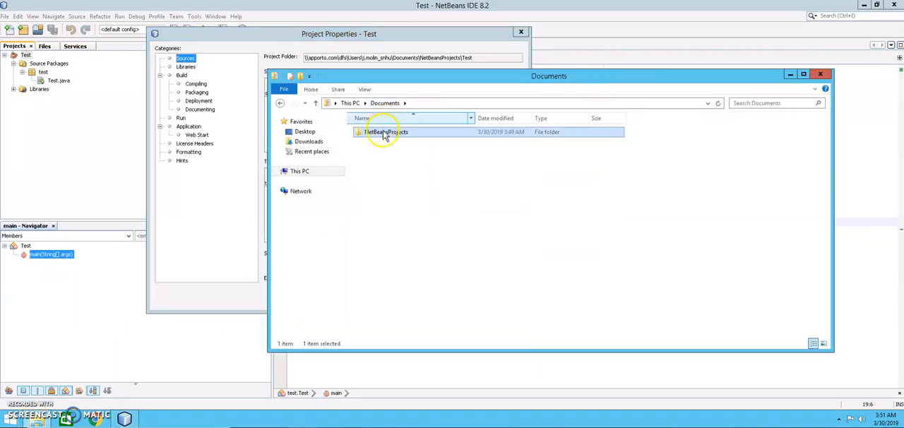
double_click(381, 133)
double_click(370, 152)
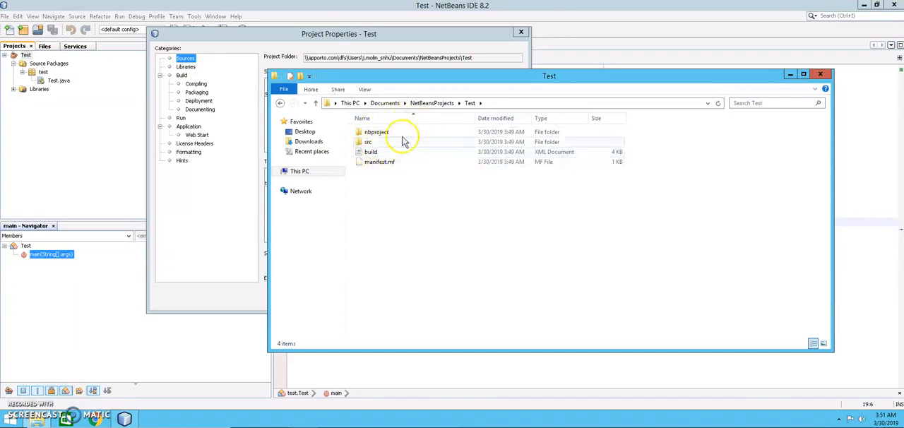
double_click(369, 143)
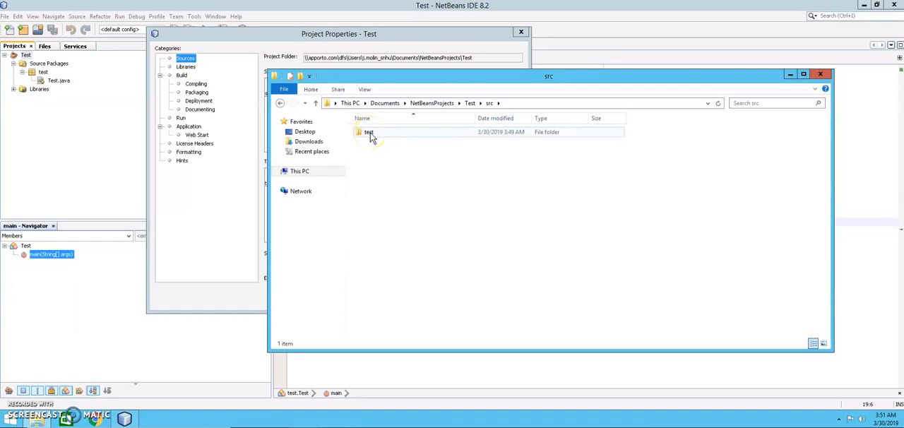
left_click(368, 136)
double_click(372, 137)
left_click(372, 137)
left_click(373, 138)
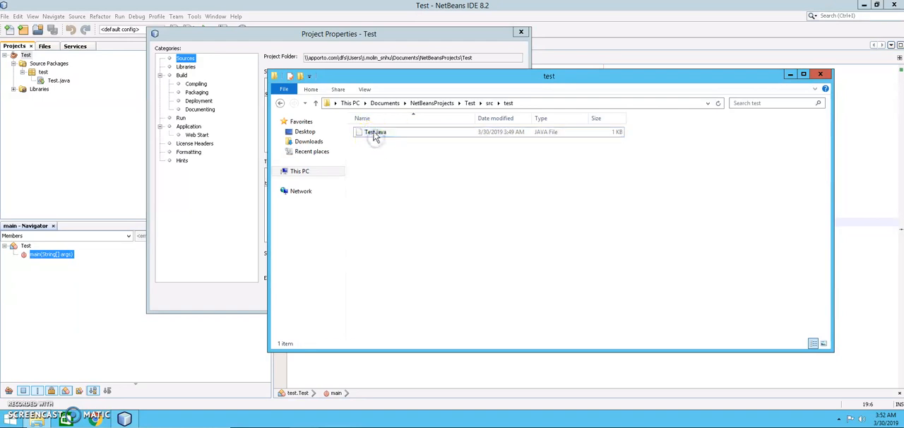
Step: Copy the Test.java source file from the project's test package folder
left_click(372, 133)
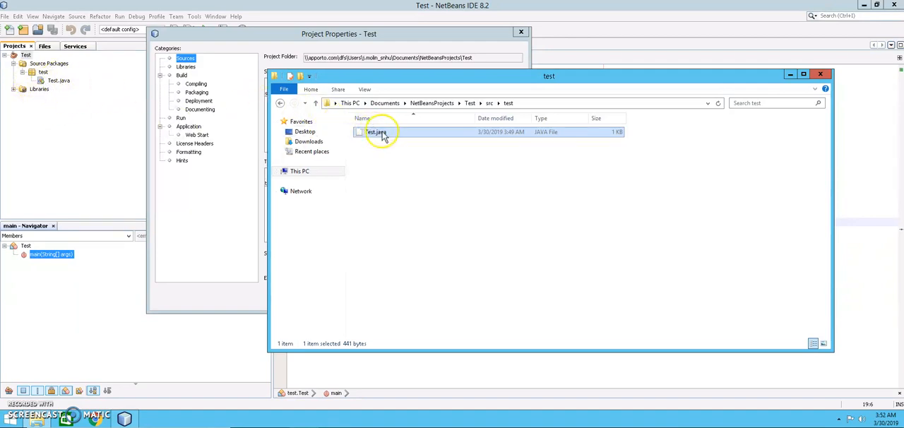
left_click(407, 162)
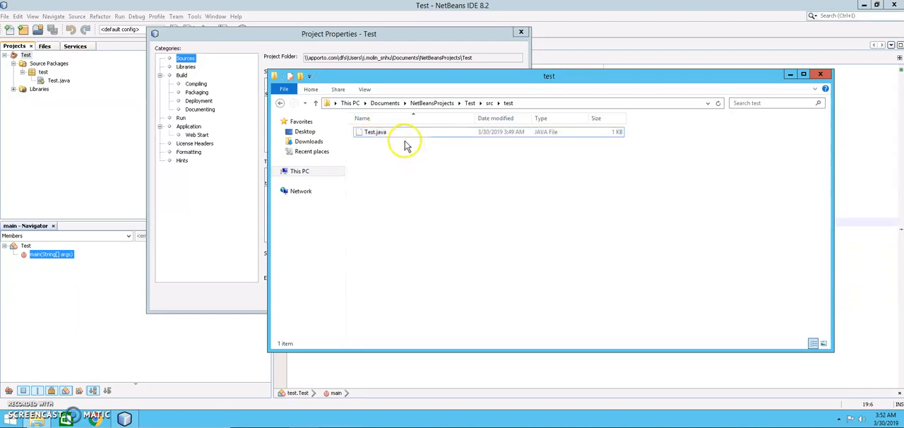
left_click(390, 135)
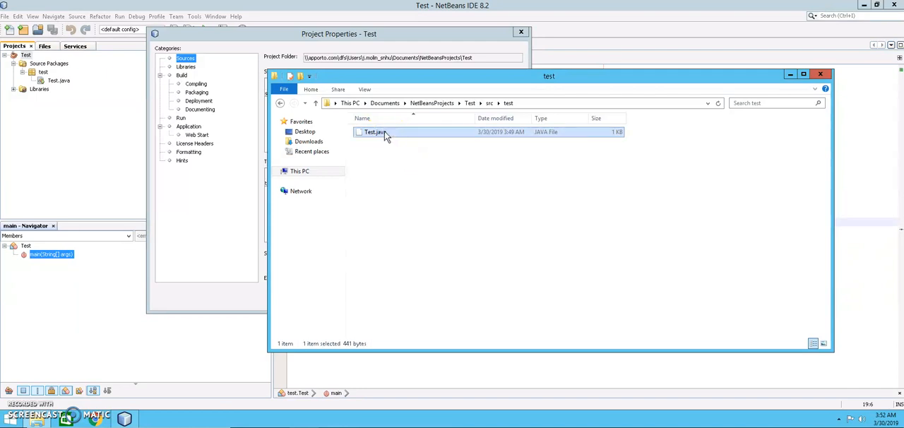
right_click(384, 132)
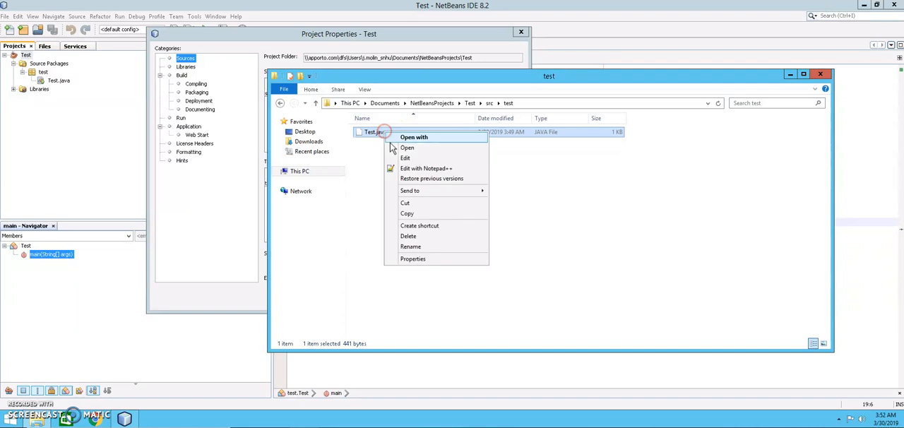
left_click(406, 214)
Step: Go back to the Documents folder and create a new folder there named LabSubmission
left_click(385, 104)
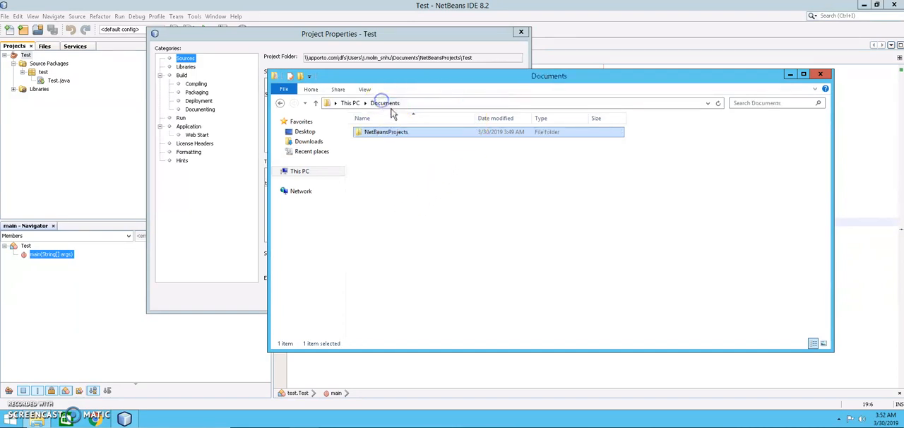
left_click(400, 159)
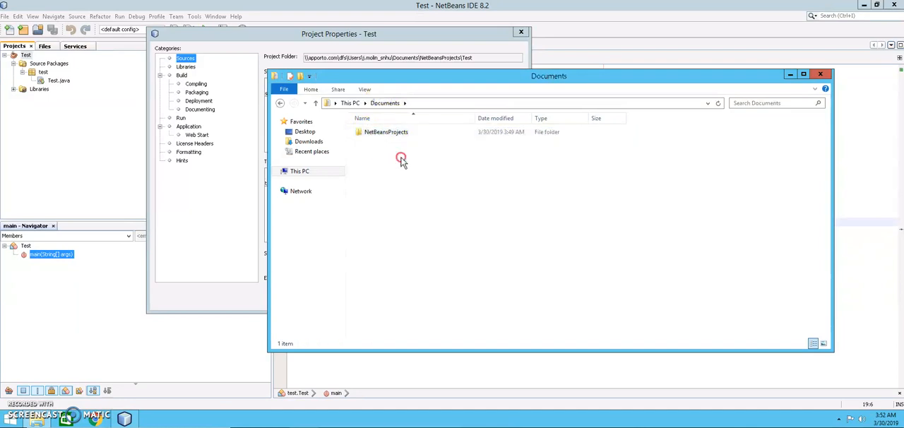
right_click(401, 159)
left_click(445, 264)
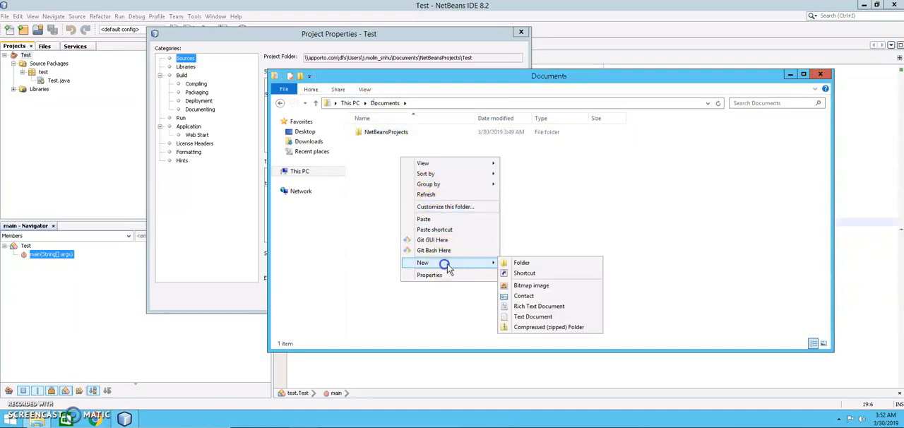
left_click(520, 263)
type("LabSubmission")
key("Return")
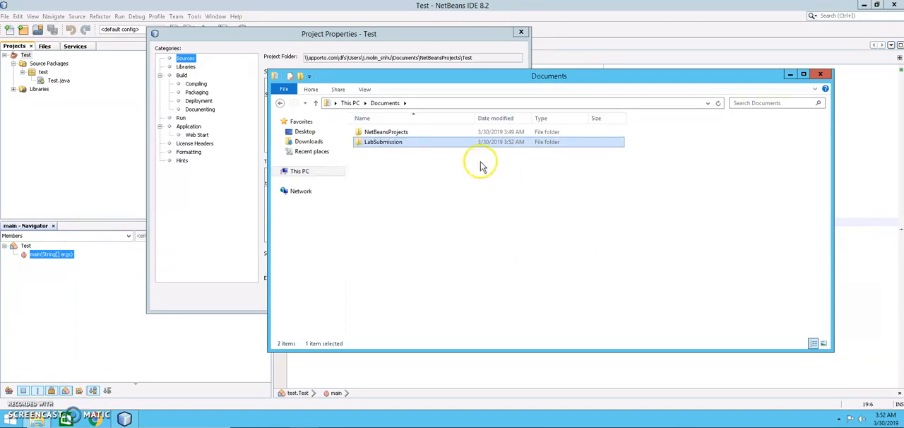
Step: Open the LabSubmission folder and paste the copied Test.java file into it
double_click(463, 148)
right_click(460, 180)
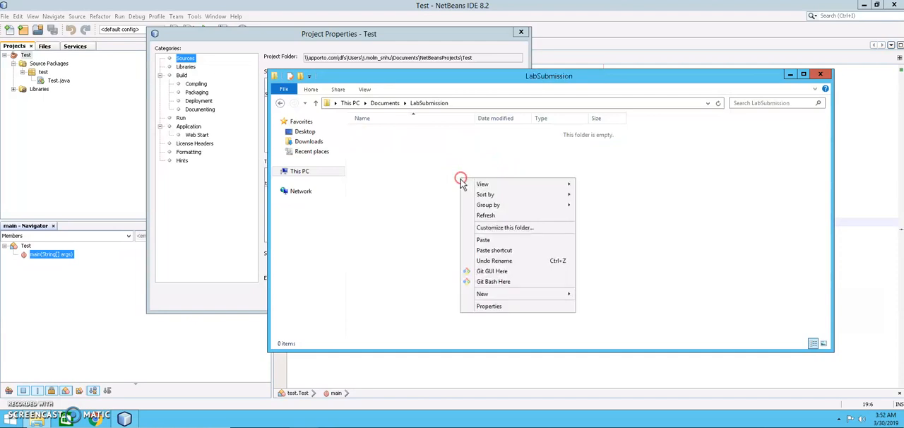
left_click(498, 239)
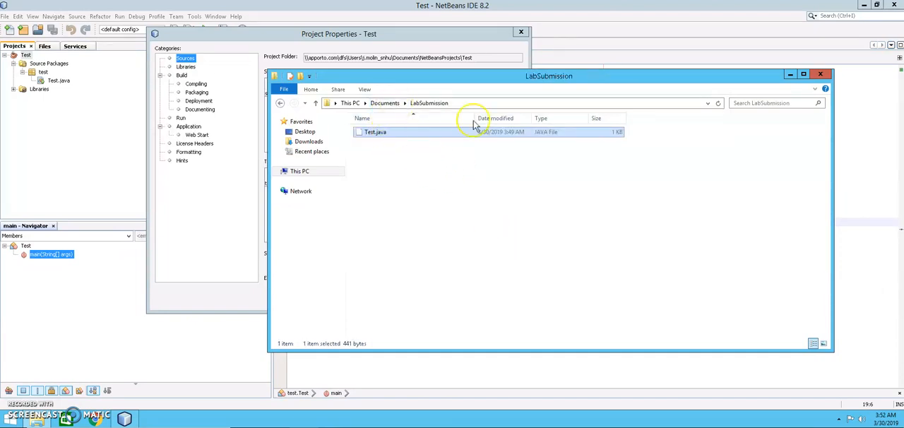
Step: Create a new text document named code_reflection in the LabSubmission folder
left_click(399, 157)
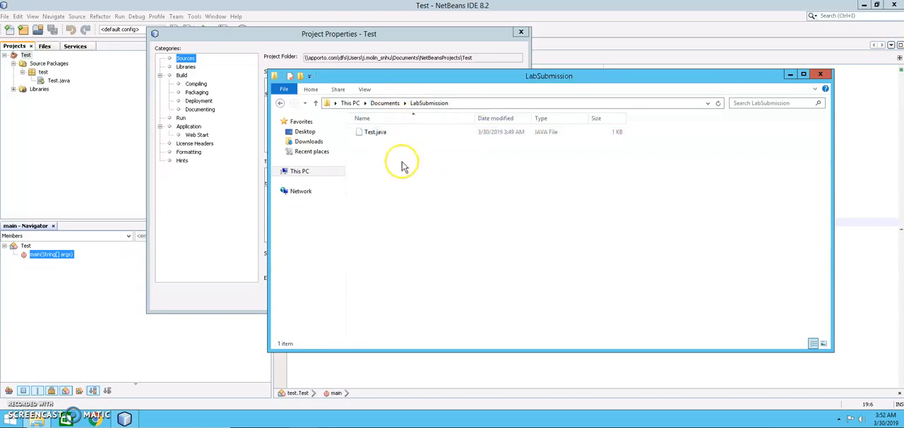
right_click(403, 155)
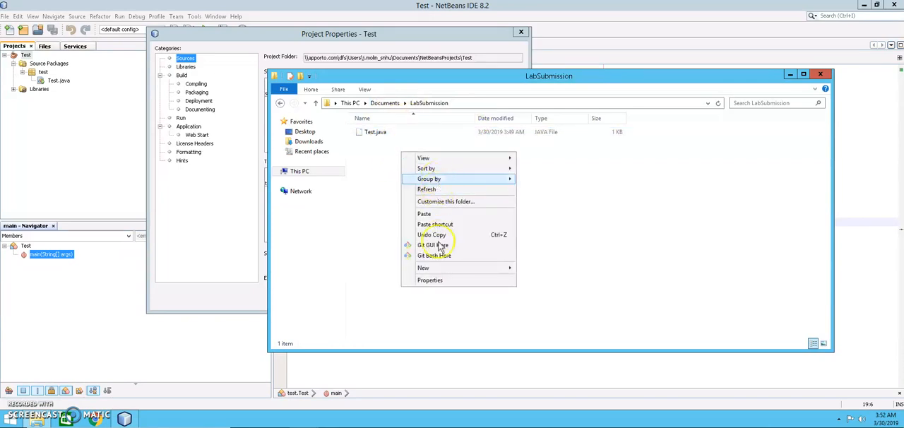
mouse_move(441, 271)
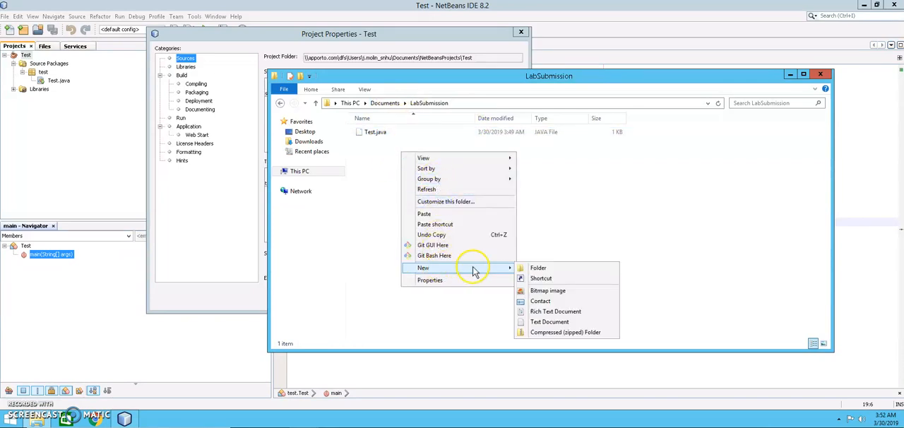
left_click(552, 322)
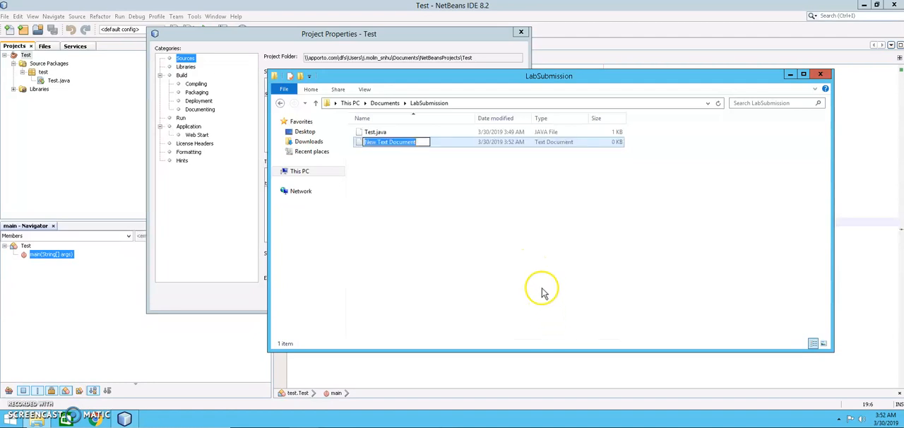
type("w")
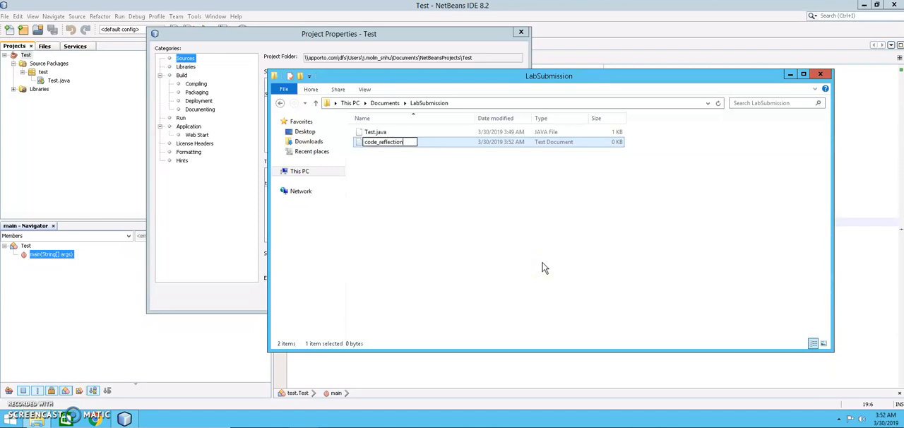
type("ode_reflection")
key("Return")
Step: Compress Test.java and code_reflection together into one zipped folder, and select the resulting archive
left_click(392, 142)
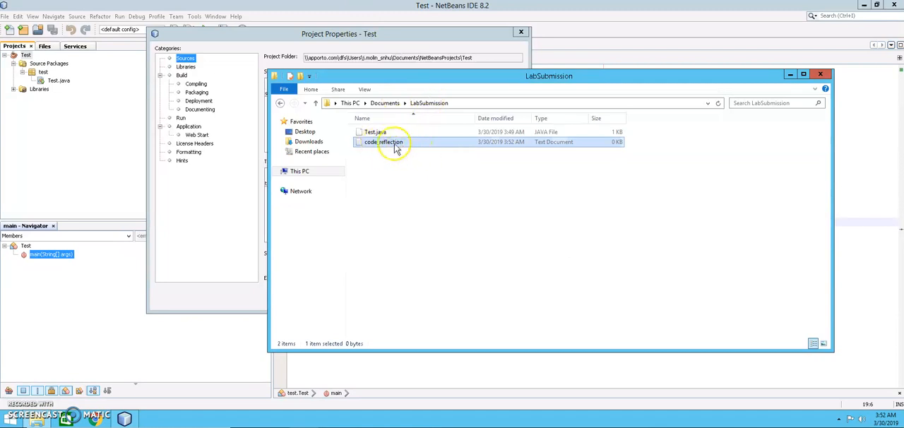
left_click(372, 133)
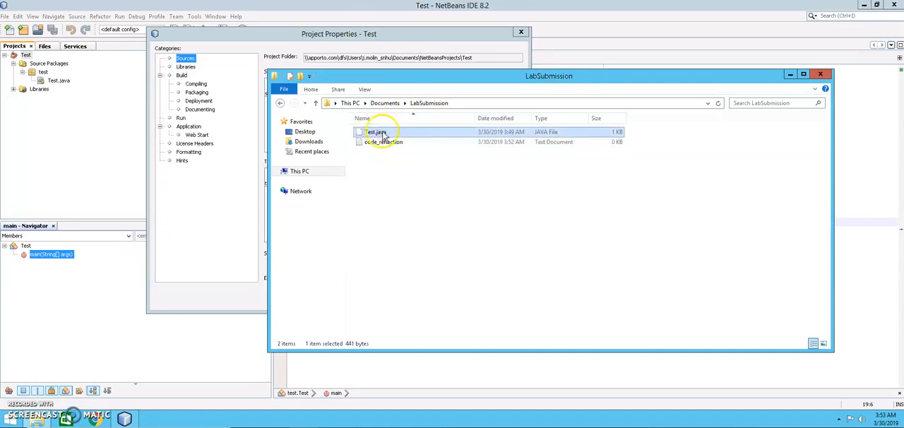
left_click_drag(393, 155, 383, 132)
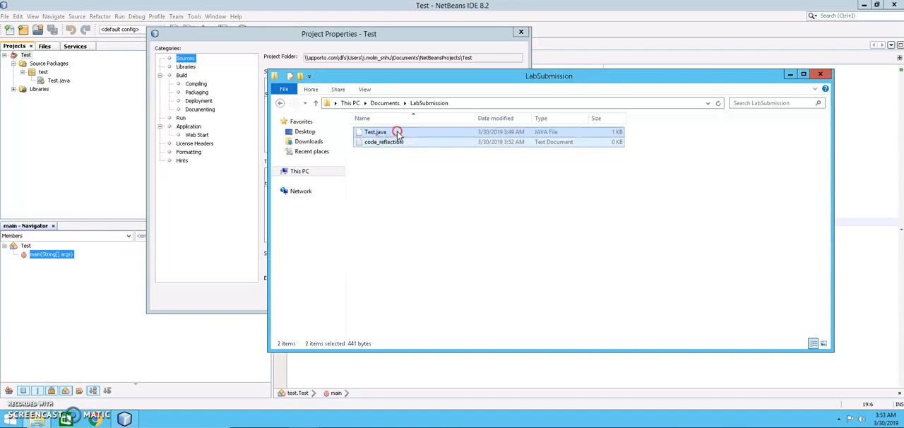
right_click(398, 132)
mouse_move(459, 170)
left_click(521, 173)
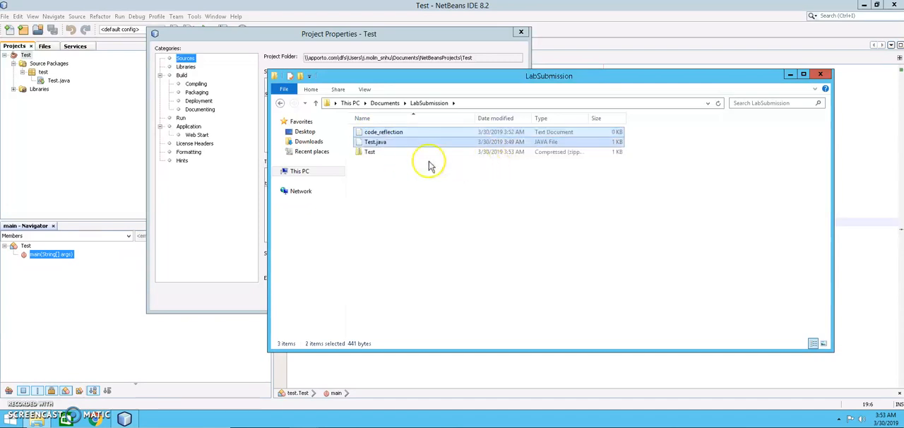
left_click(391, 157)
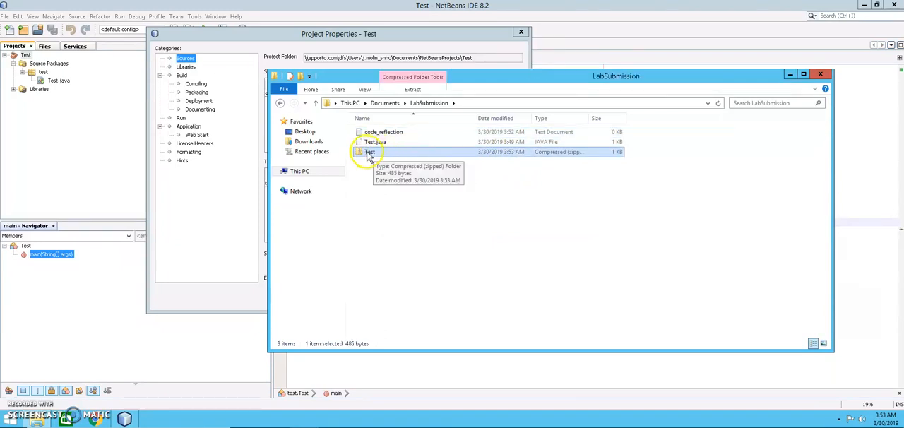